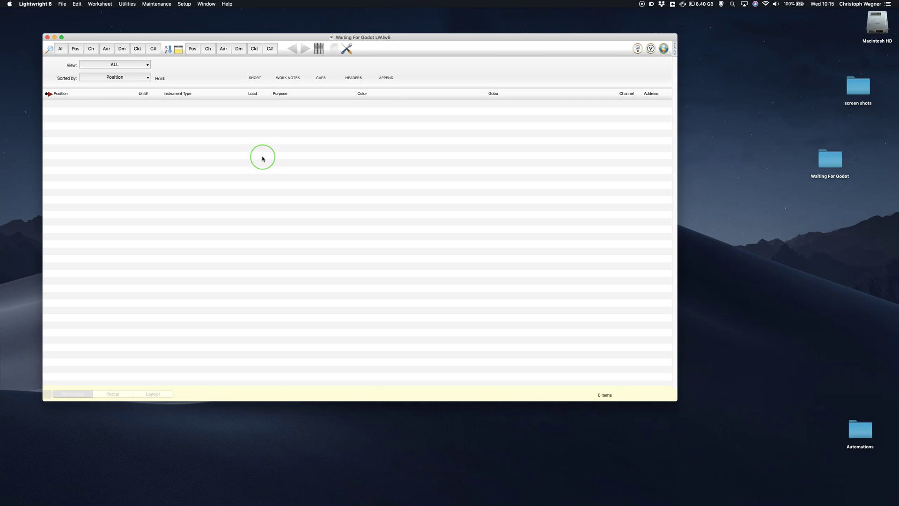
# Switch from Lightwright 6 to Vectorworks Designer to show the Waiting For Godot lighting plot.
pyautogui.press('super+Tab')
pyautogui.press('super+Tab')
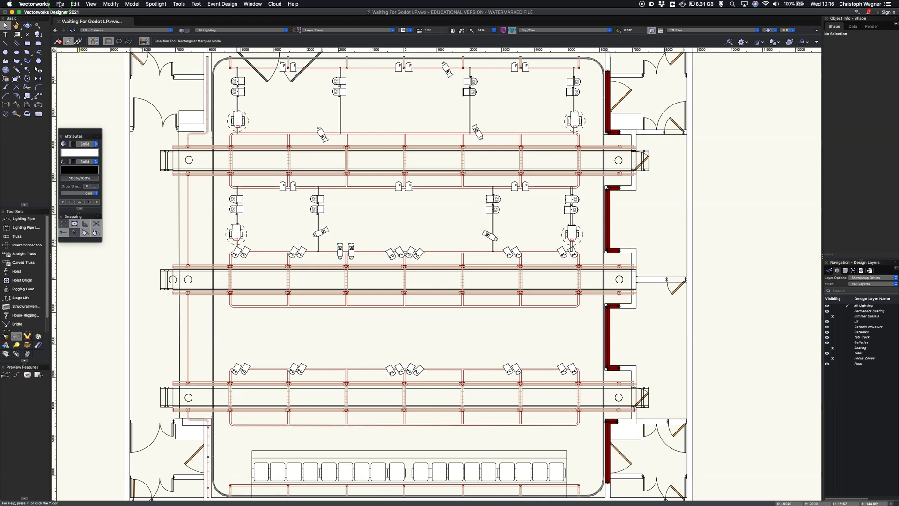
# Open the Vectorworks File menu to reach Document Settings.
pyautogui.click(60, 5)
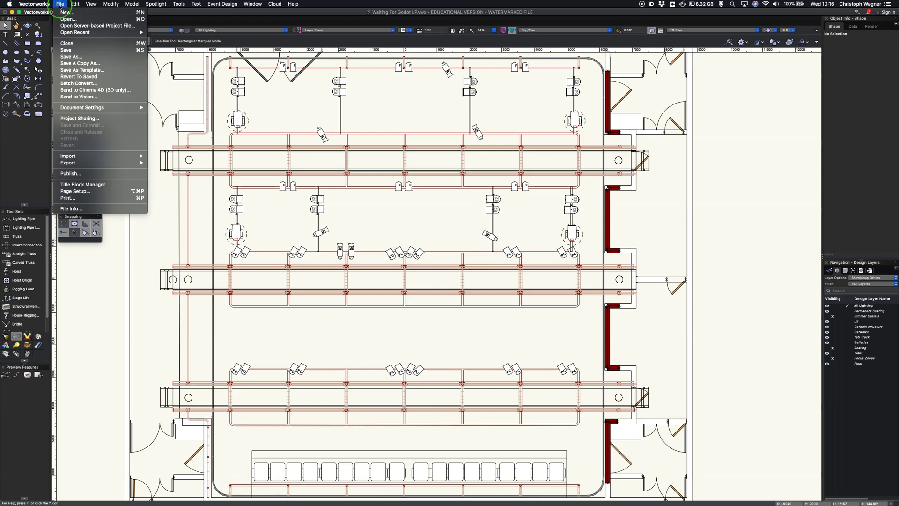
# Open Spotlight Preferences from Document Settings and show its Lightwright page.
pyautogui.moveTo(133, 107)
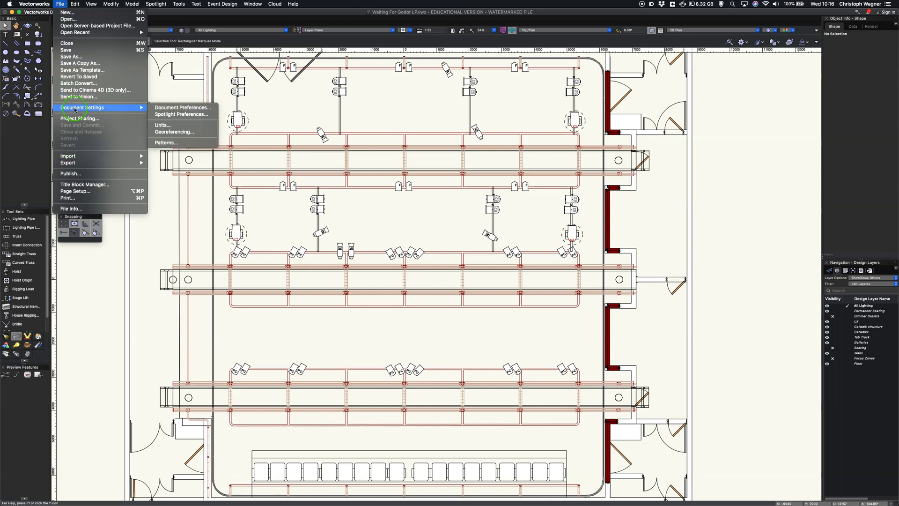
pyautogui.click(170, 114)
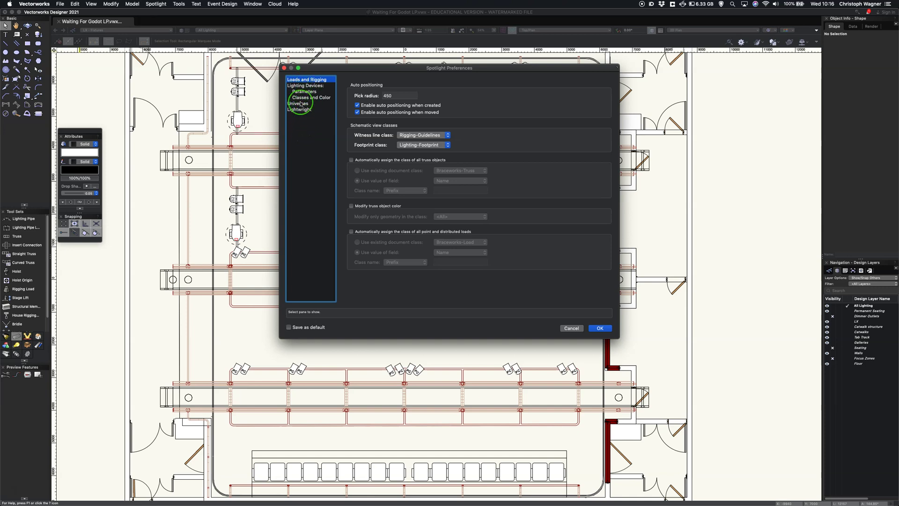
pyautogui.click(307, 111)
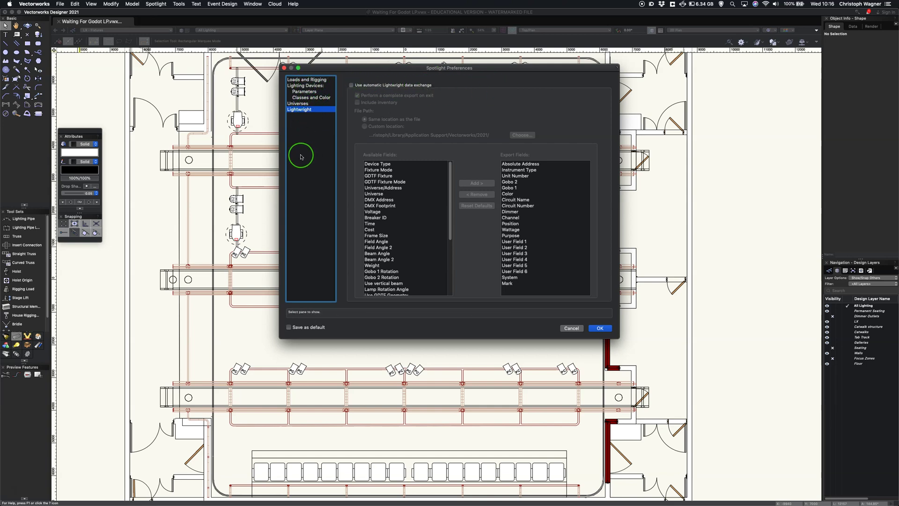
# Turn on 'Use automatic Lightwright data exchange' and confirm the Spotlight Preferences.
pyautogui.click(352, 86)
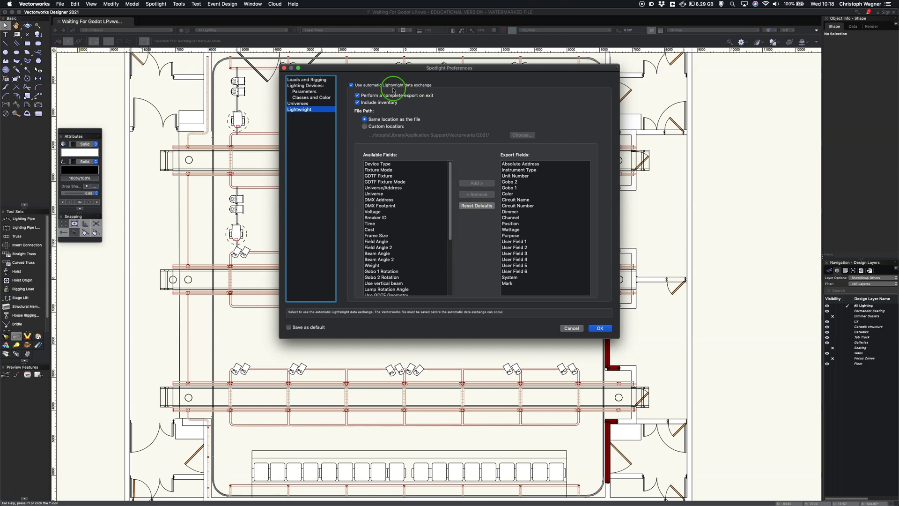
pyautogui.click(601, 328)
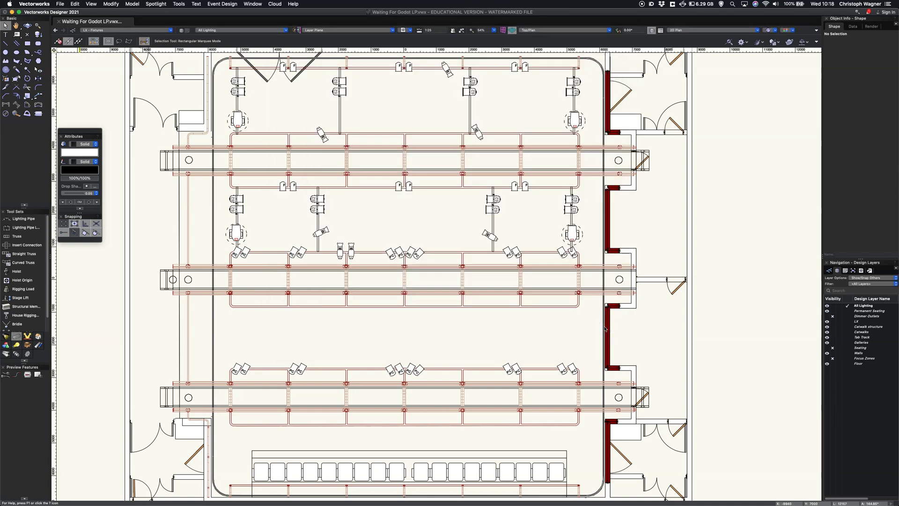
# Check Finder's Lighting folder for Waiting For Godot LP.xml, then return to Lightwright 6.
pyautogui.press('super+Tab')
pyautogui.press('super+Tab')
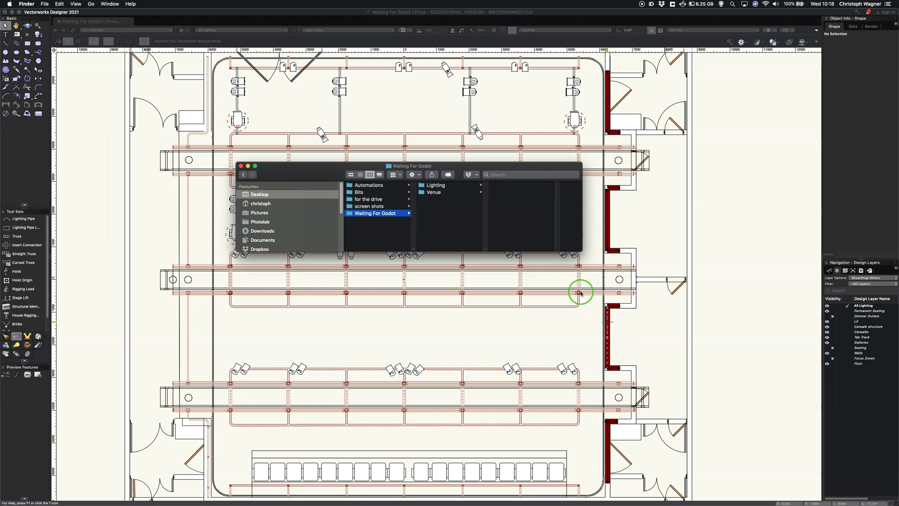
pyautogui.click(448, 186)
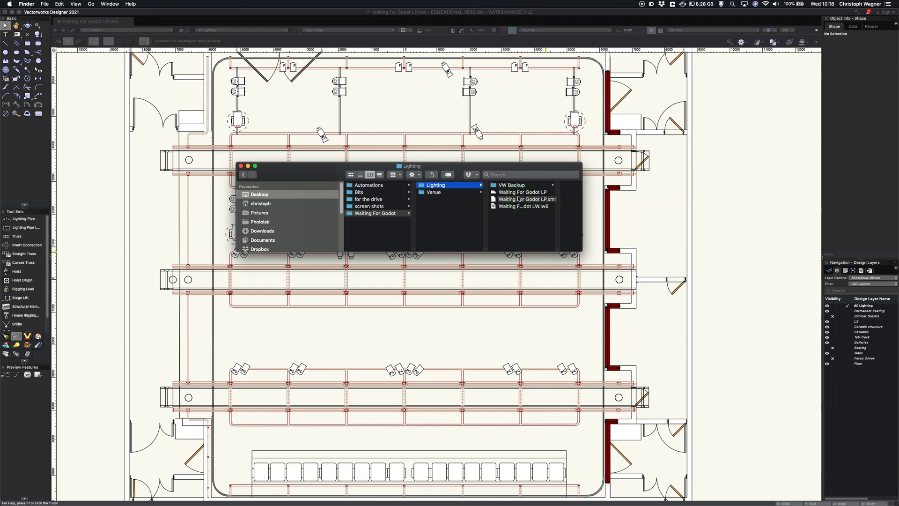
pyautogui.press('super+shift+Tab')
# Bring the Lightwright worksheet forward and open the Vectorworks Data Exchange Setup.
pyautogui.click(511, 192)
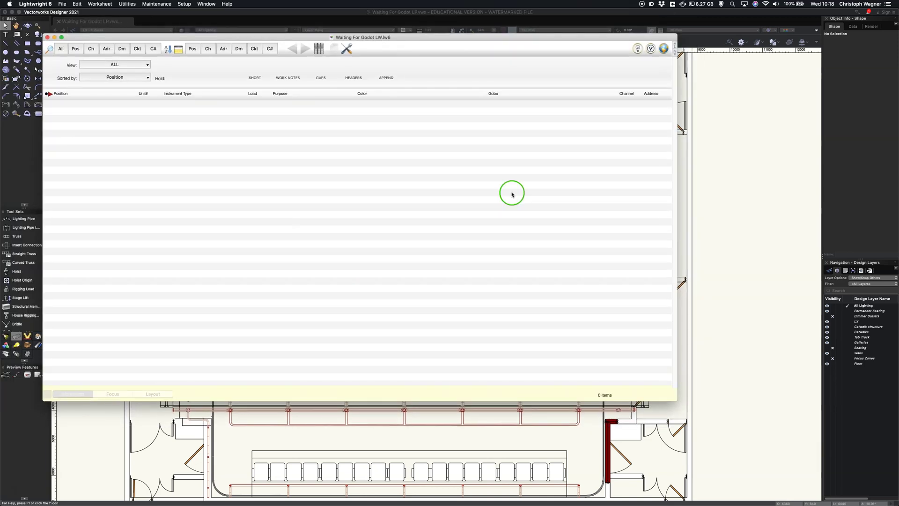
pyautogui.click(650, 50)
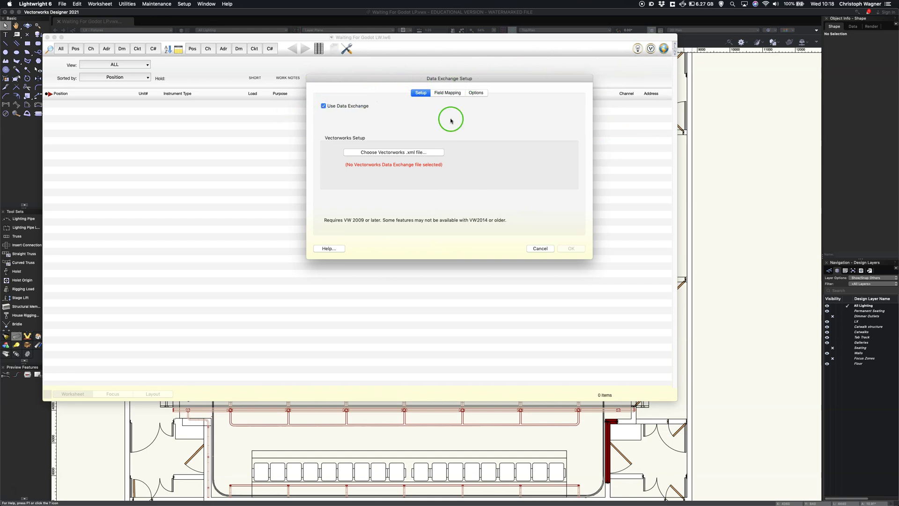
pyautogui.click(448, 93)
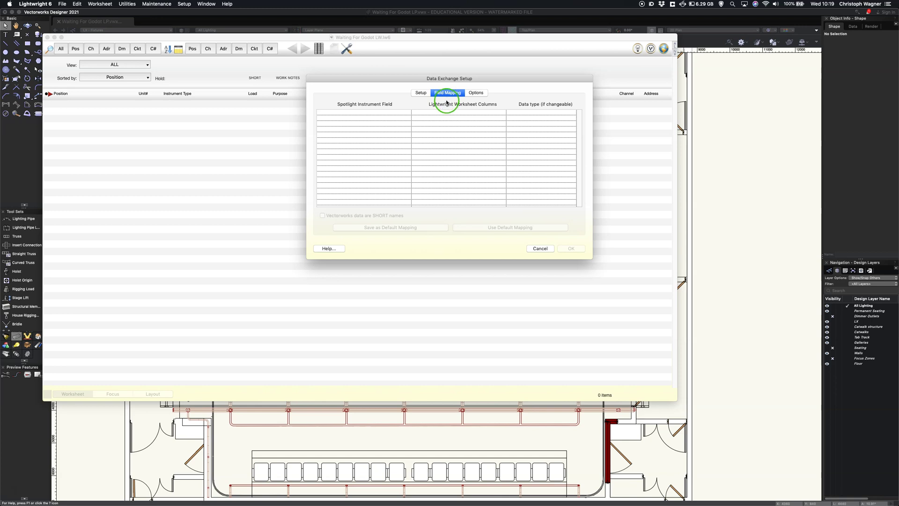
pyautogui.click(475, 93)
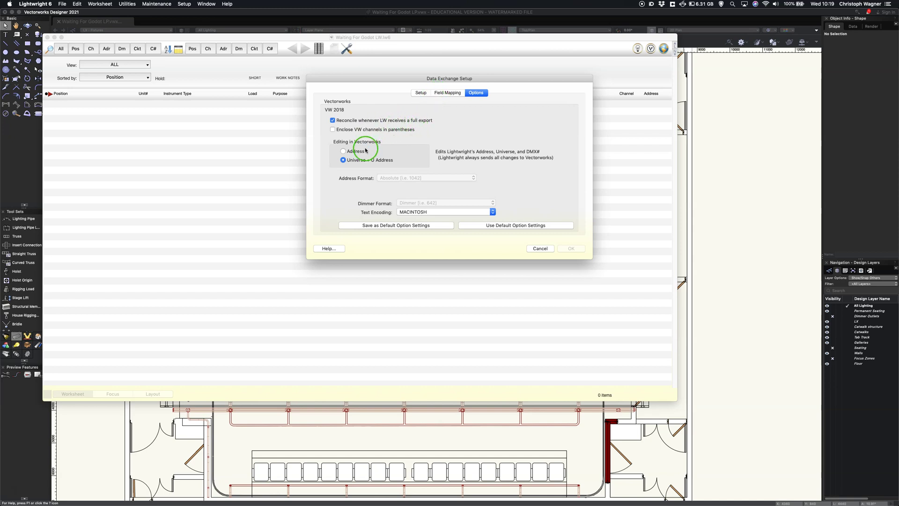
pyautogui.click(421, 94)
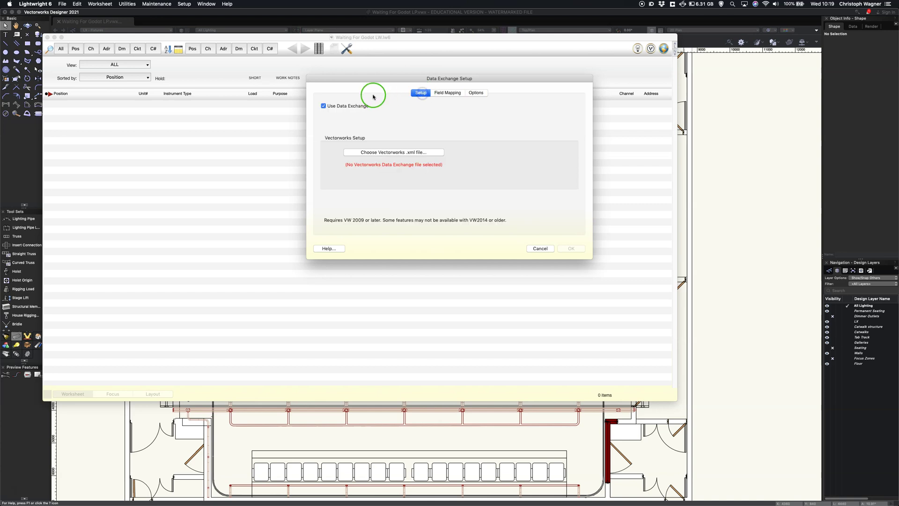
# Link the worksheet to the Waiting For Godot LP.xml exchange file.
pyautogui.click(381, 152)
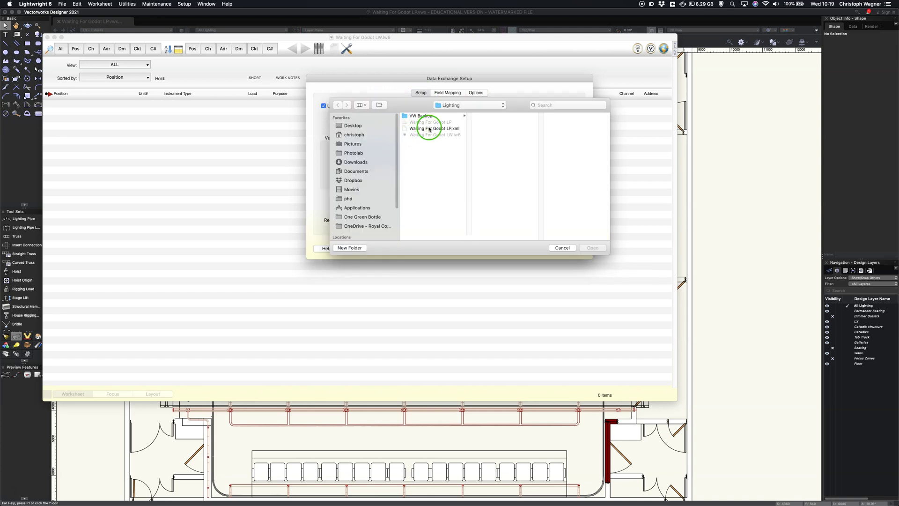
pyautogui.click(432, 129)
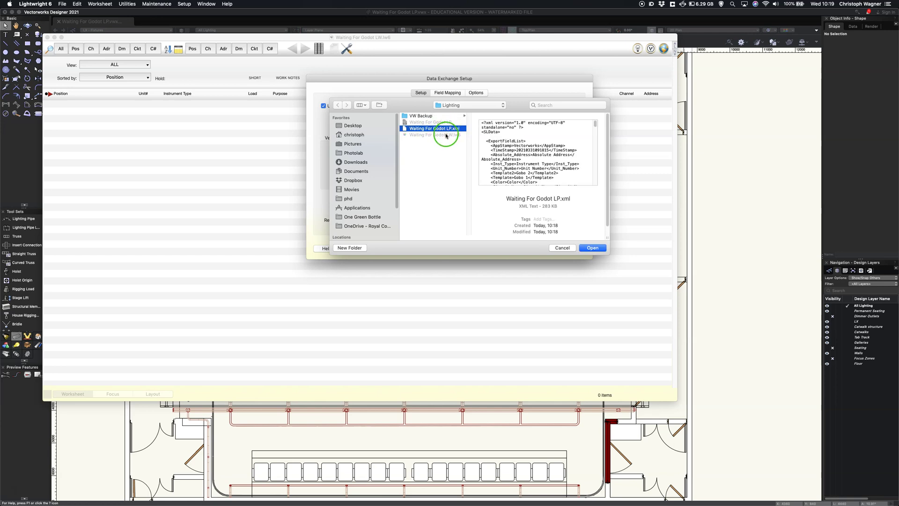
pyautogui.click(591, 247)
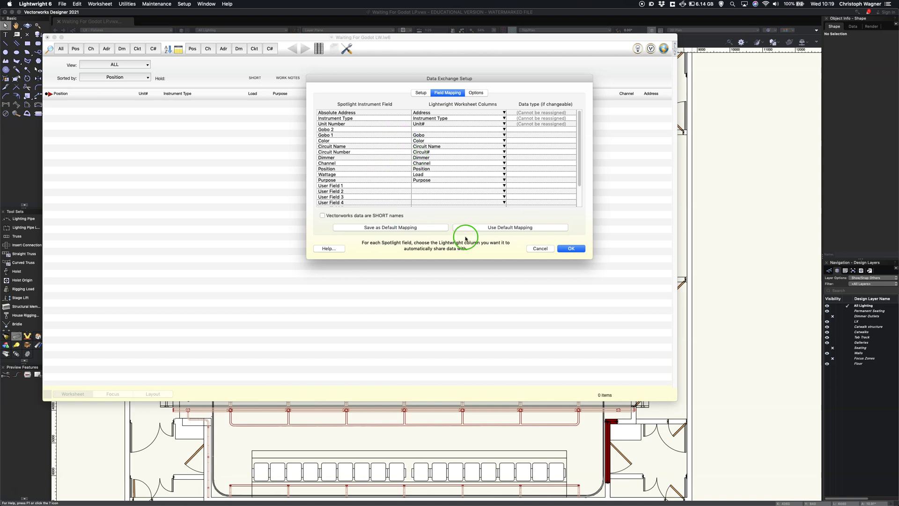
# Accept the field mapping to import the instruments and scroll through the 63-row worksheet.
pyautogui.click(569, 248)
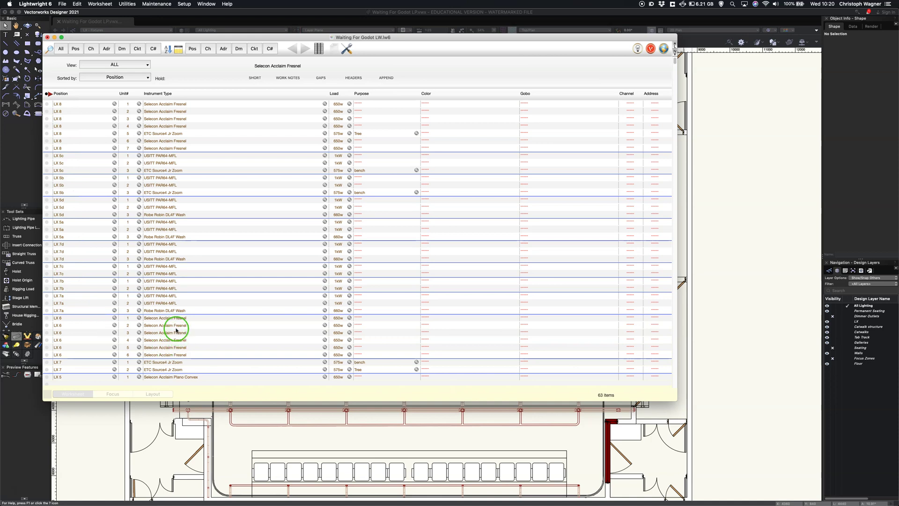
pyautogui.scroll(-10, 156, 307)
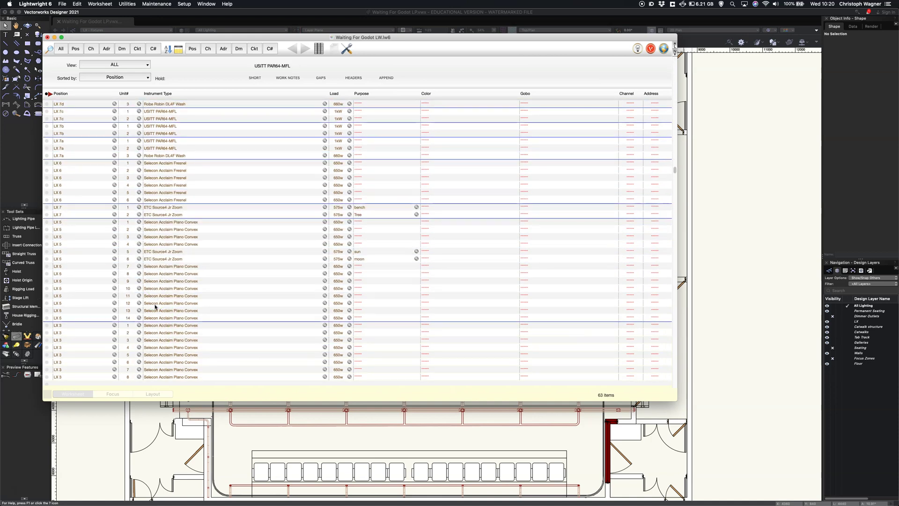
pyautogui.scroll(-4, 156, 307)
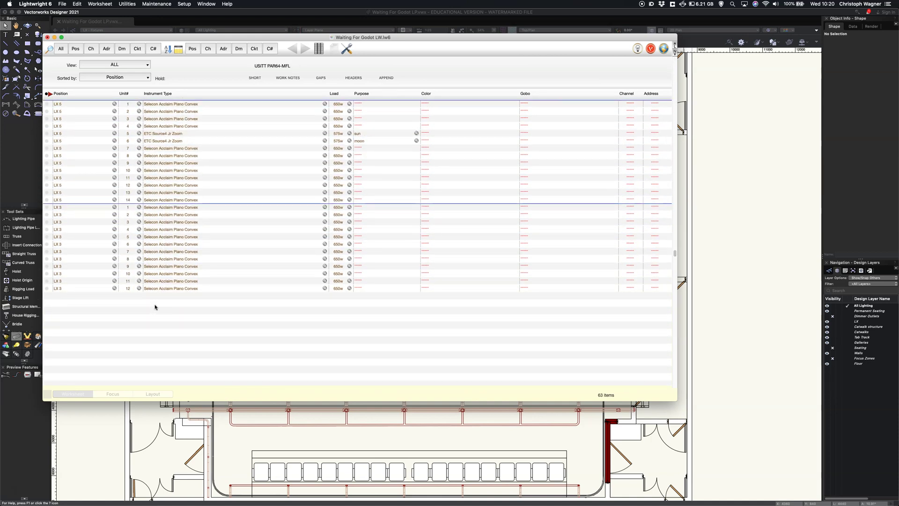
pyautogui.scroll(1, 82, 171)
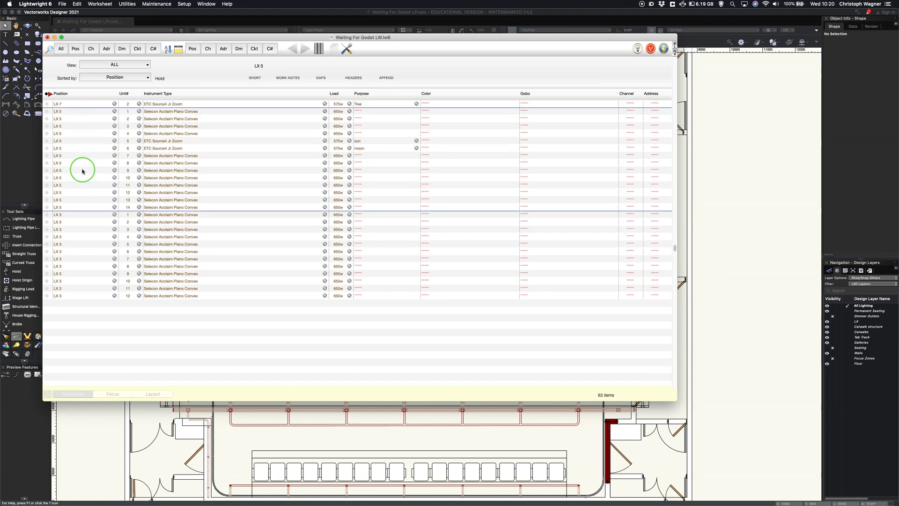
pyautogui.scroll(14, 83, 171)
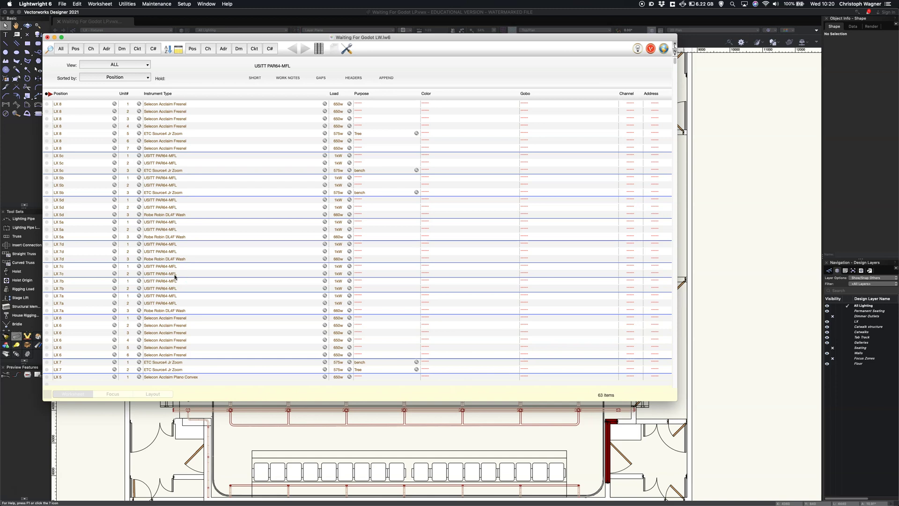
# Drag the LX 5b ETC Source4 Jr Zoom instrument onto the Vectorworks plot.
pyautogui.click(163, 273)
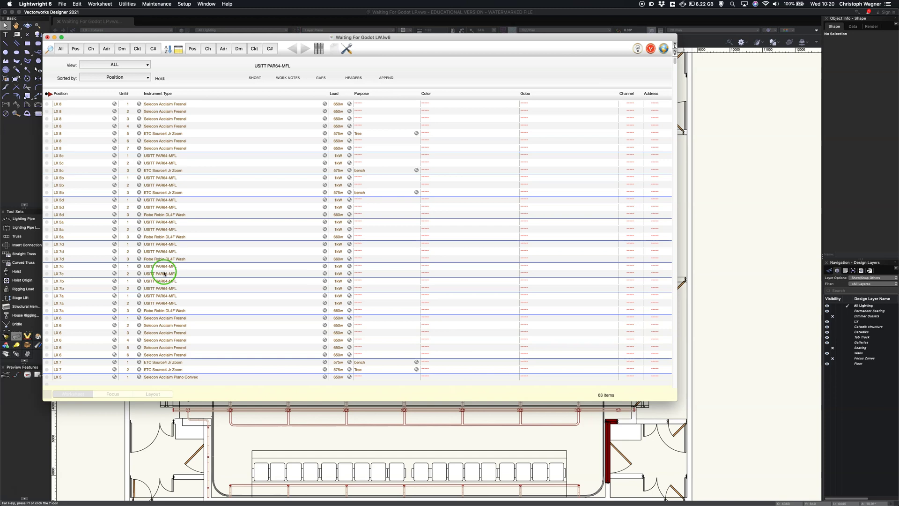
pyautogui.click(167, 192)
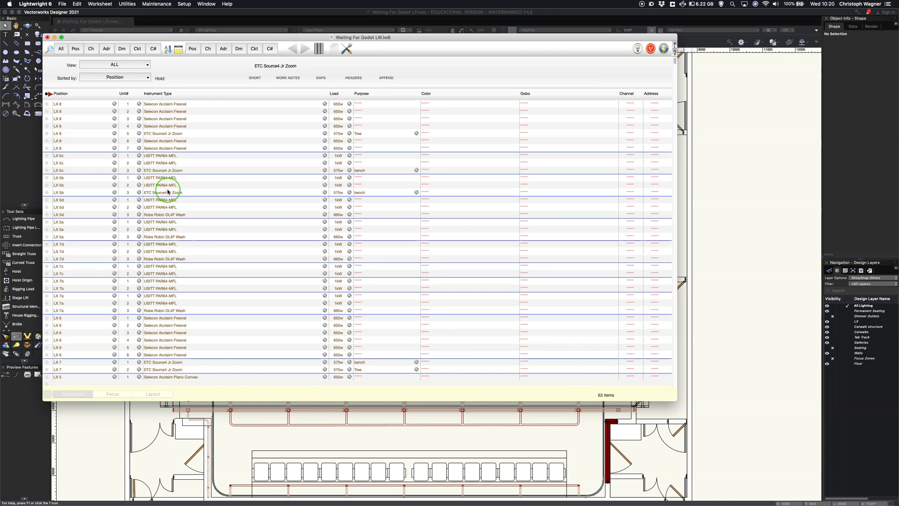
pyautogui.moveTo(169, 192)
pyautogui.mouseDown()
pyautogui.moveTo(178, 260)
pyautogui.moveTo(232, 438)
pyautogui.mouseUp()
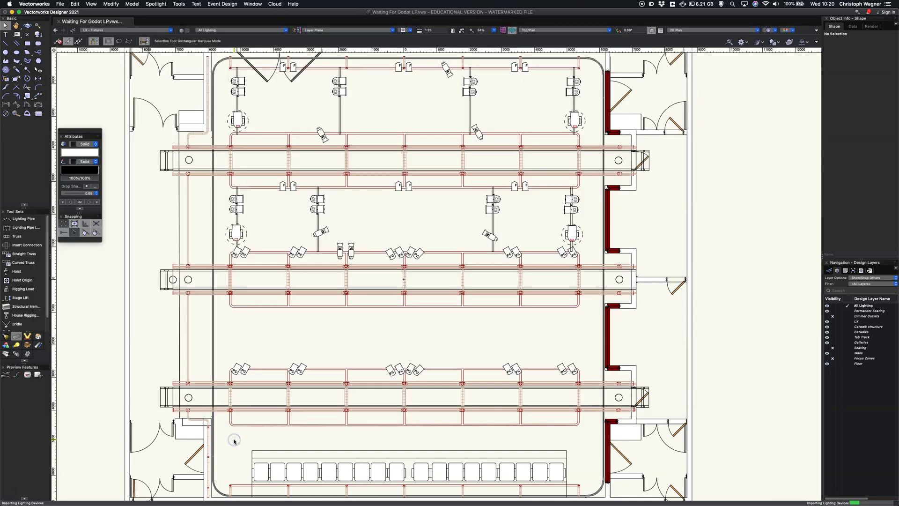
# Bring the Vectorworks plot forward and let it import the lighting devices from Lightwright.
pyautogui.click(243, 412)
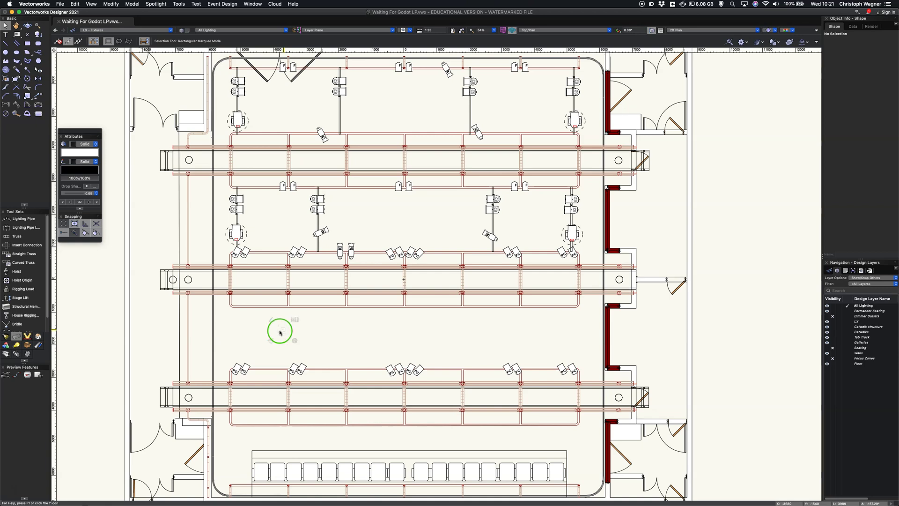
pyautogui.moveTo(279, 332); pyautogui.dragTo(263, 338)
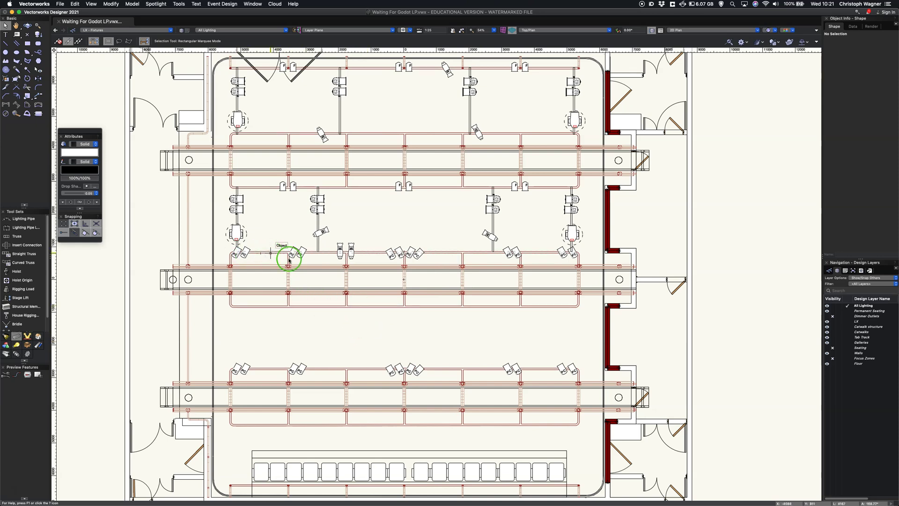
# Review the LX 5 rows in Lightwright, editing unit 1's Instrument Type, then return to Vectorworks.
pyautogui.press('super+Tab')
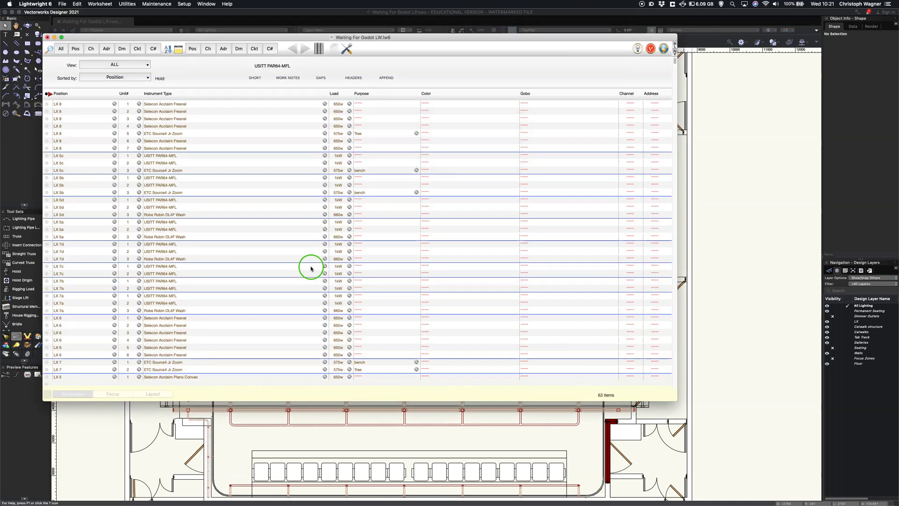
pyautogui.scroll(-5, 82, 232)
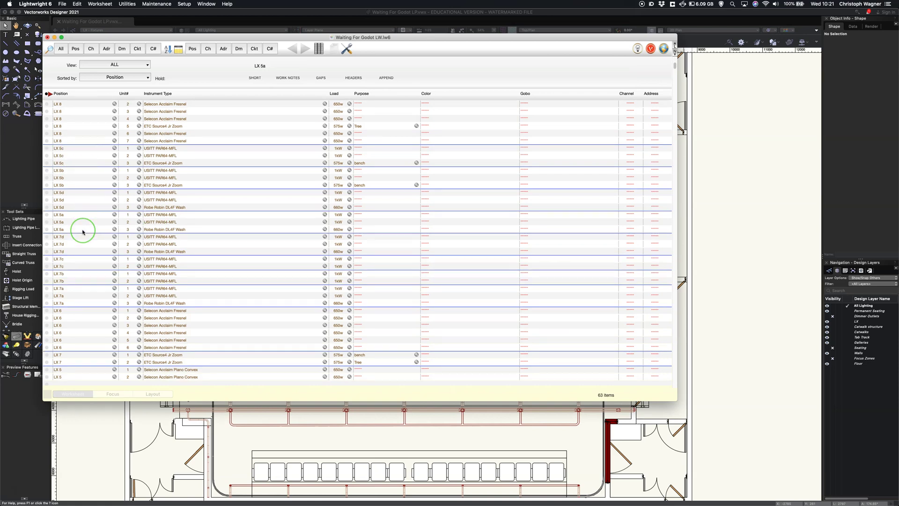
pyautogui.scroll(-1, 82, 231)
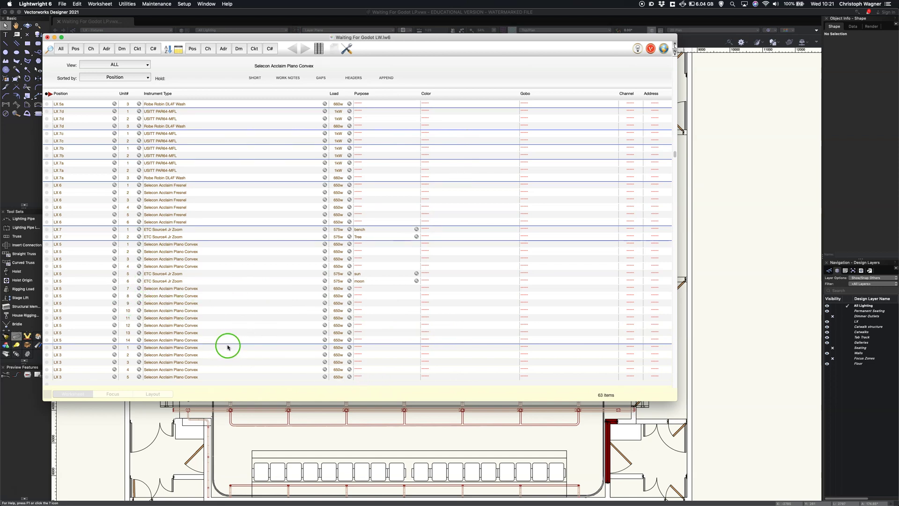
pyautogui.doubleClick(189, 245)
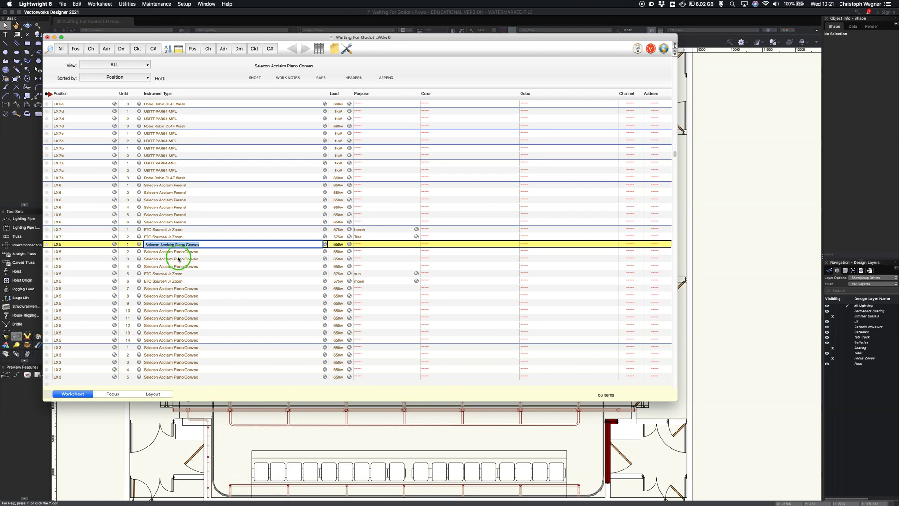
pyautogui.click(313, 443)
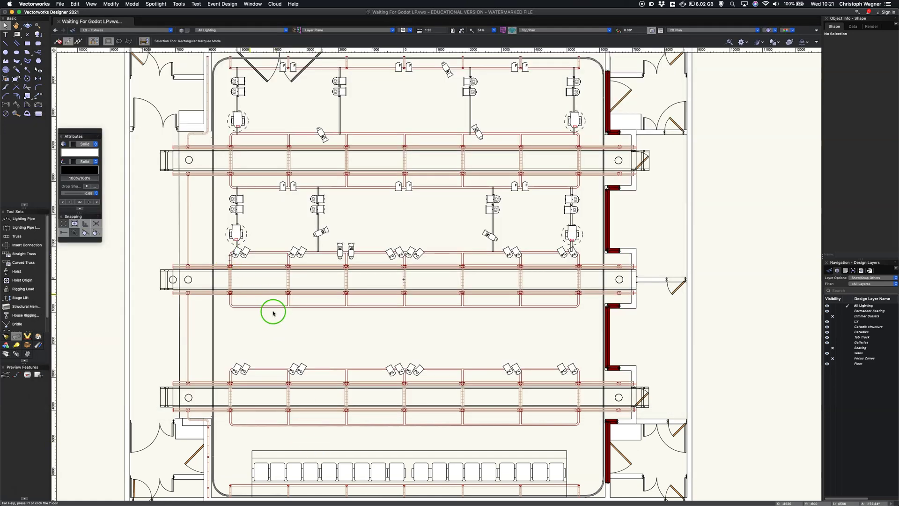